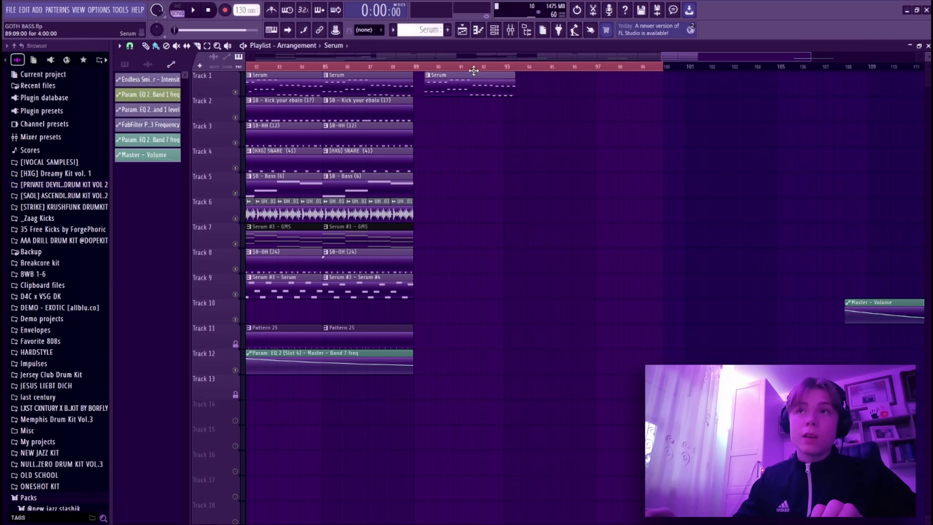
Step: Open the Serum melody clip's notes and play them back to hear the melody
double_click(446, 85)
key("space")
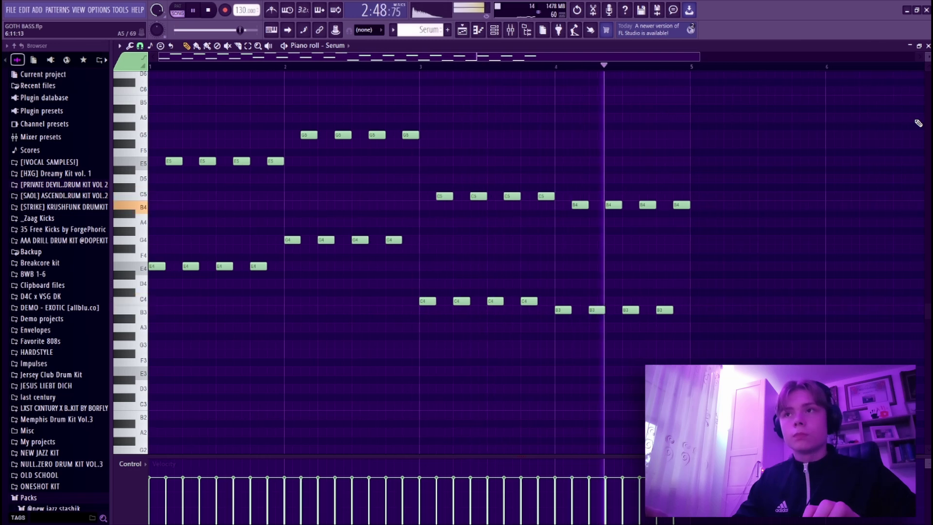
key("space")
Step: Bring up the Mixer during playback and open Fruity Parametric EQ 2 on insert 1
key("F9")
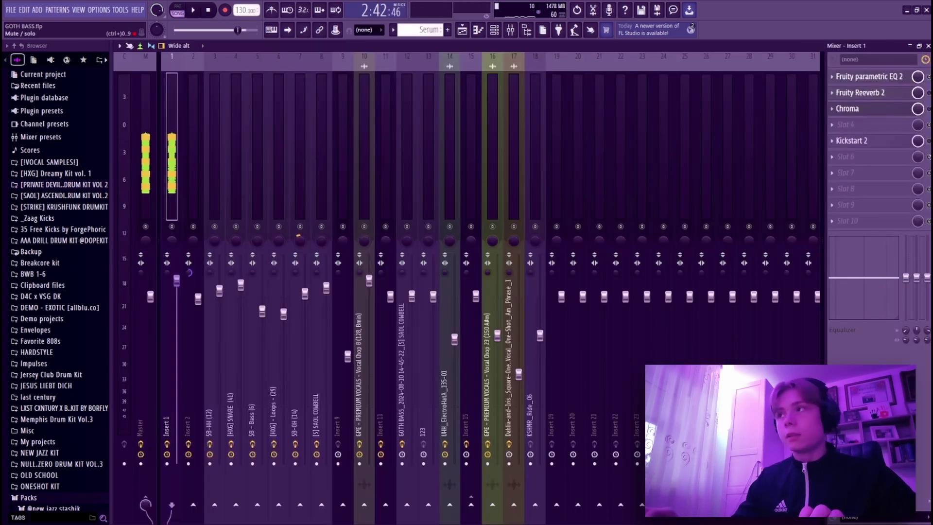
key("space")
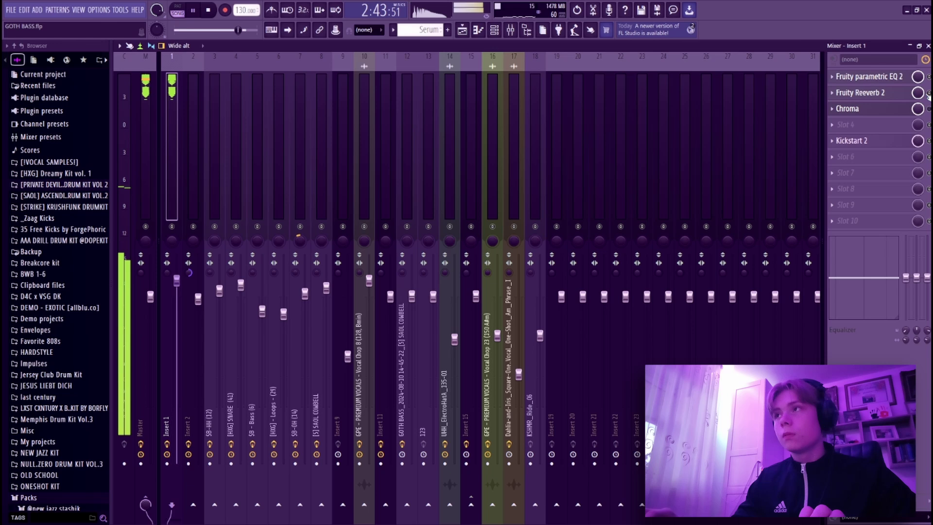
left_click(848, 78)
Step: Stop the looping playback of the E, G, C, B bass line
key("space")
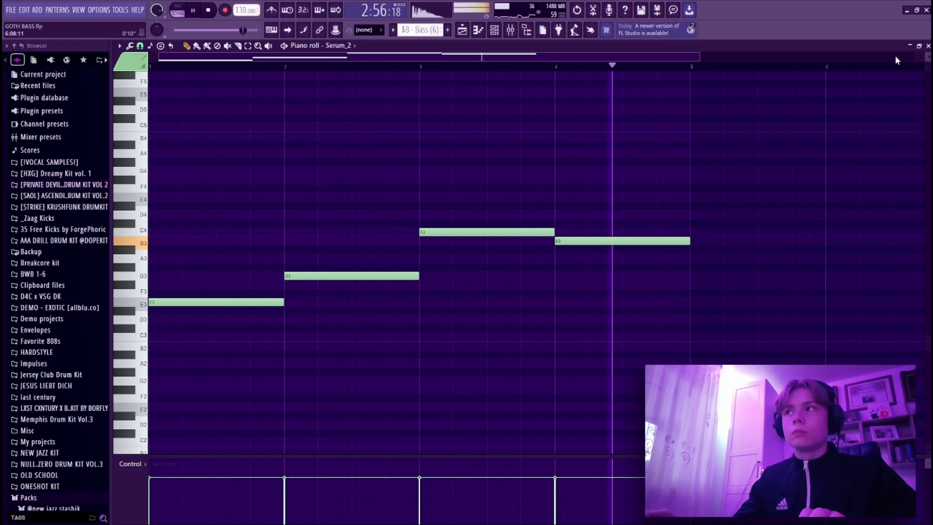
Step: Return to the arrangement and audition the kick pattern's notes
left_click(927, 45)
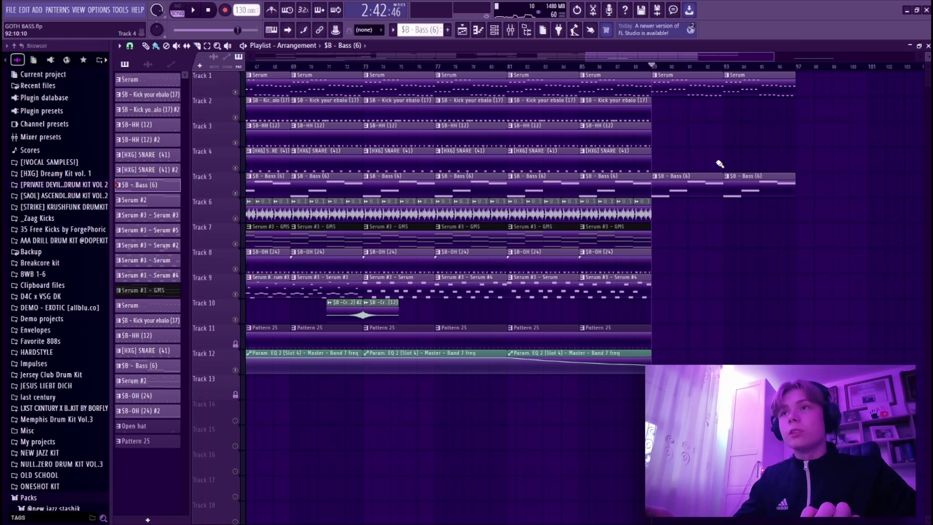
key("F7")
key("space")
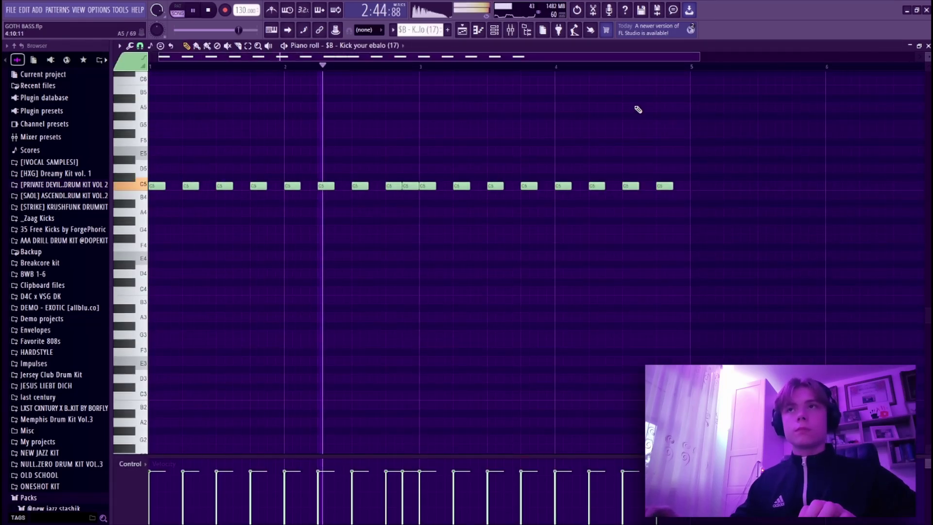
Step: Select the hi-hat clip and audition the open hi-hat pattern from the start
left_click(472, 31)
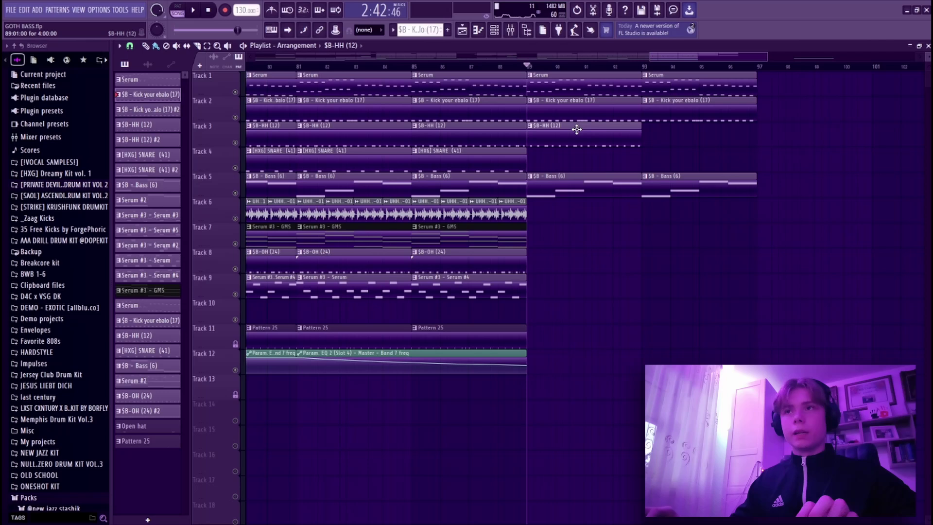
key("space")
double_click(587, 135)
key("space")
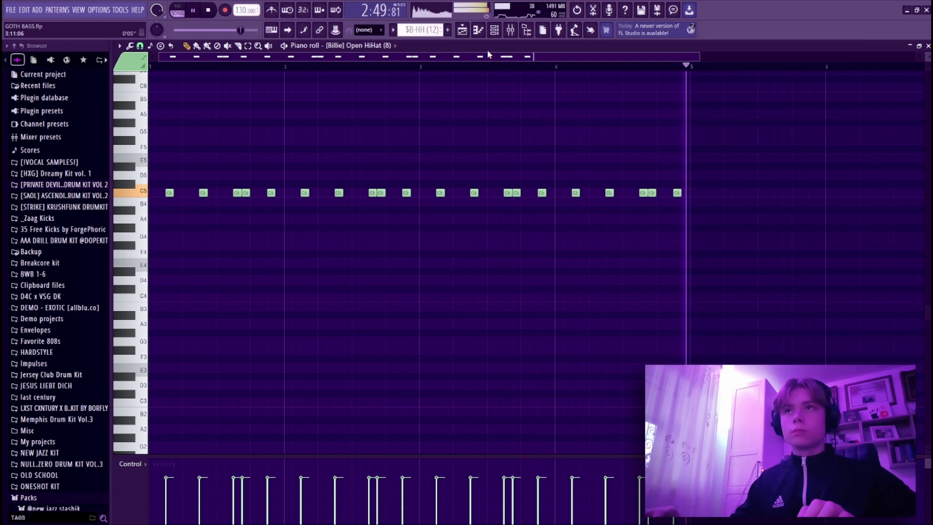
key("space")
Step: Audition the eight-hit clap pattern's notes from the arrangement
key("F5")
key("F7")
key("space")
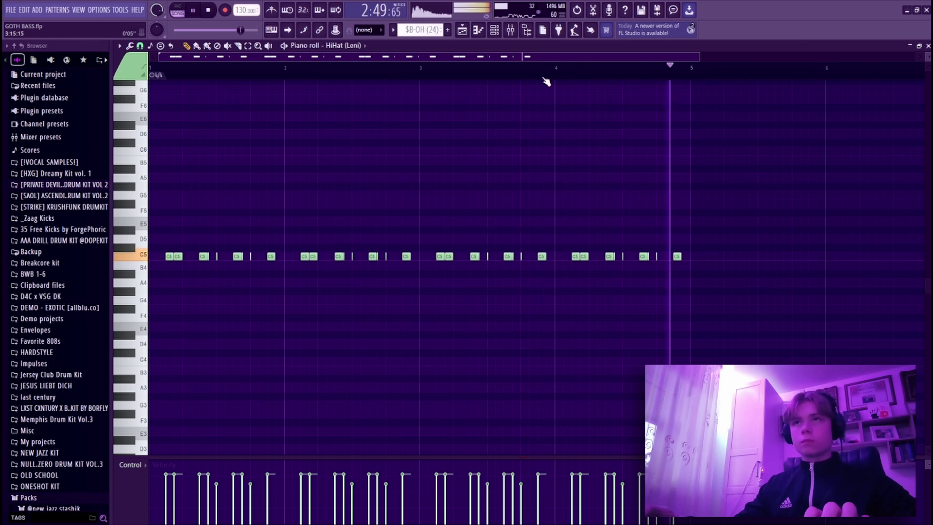
Step: Play the arrangement from the playlist to hear how it ends
key("space")
key("F5")
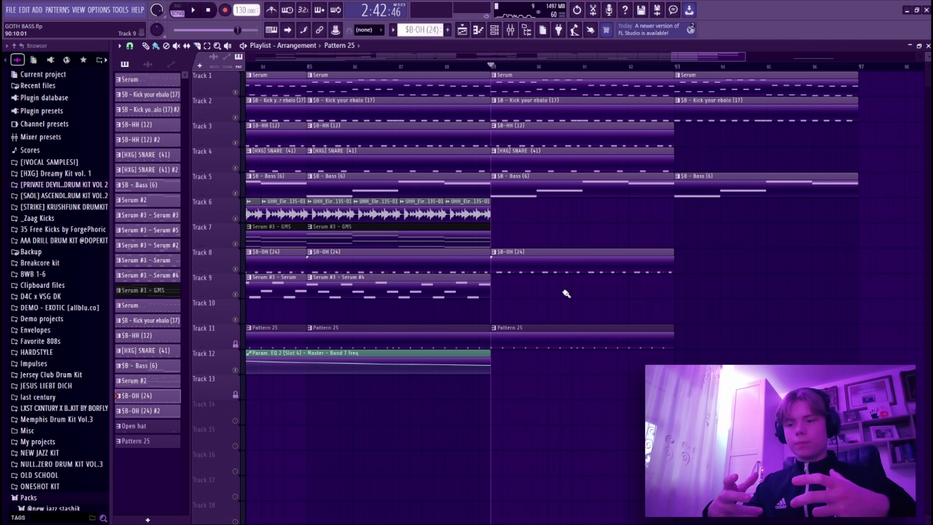
key("space")
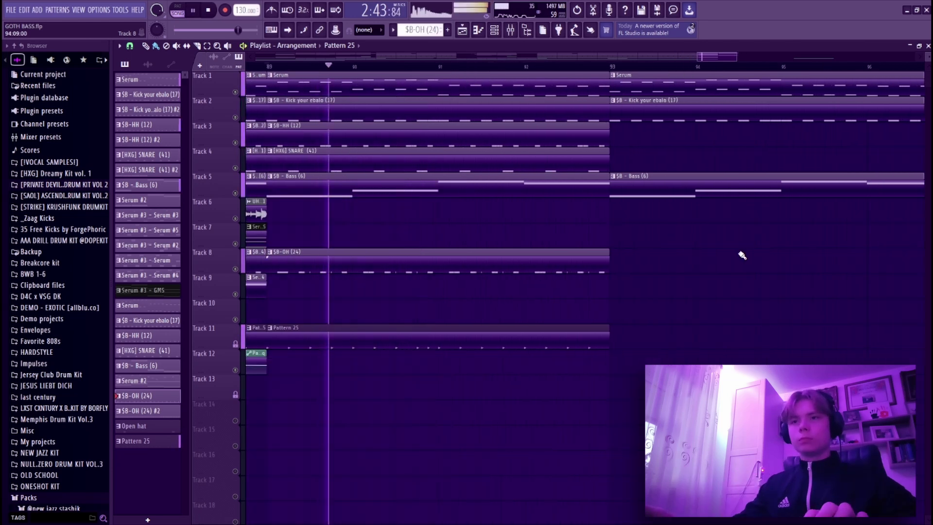
scroll(719, 245, "up", 1)
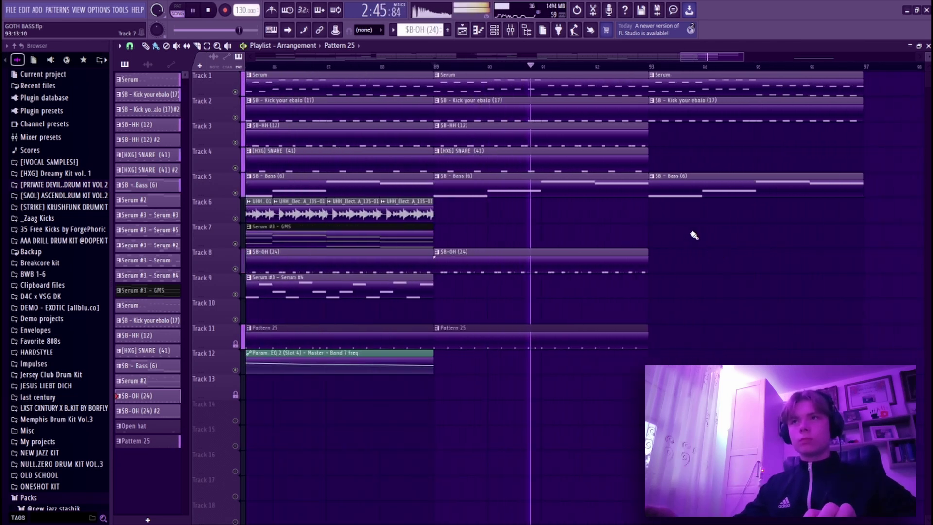
scroll(705, 236, "down", 1)
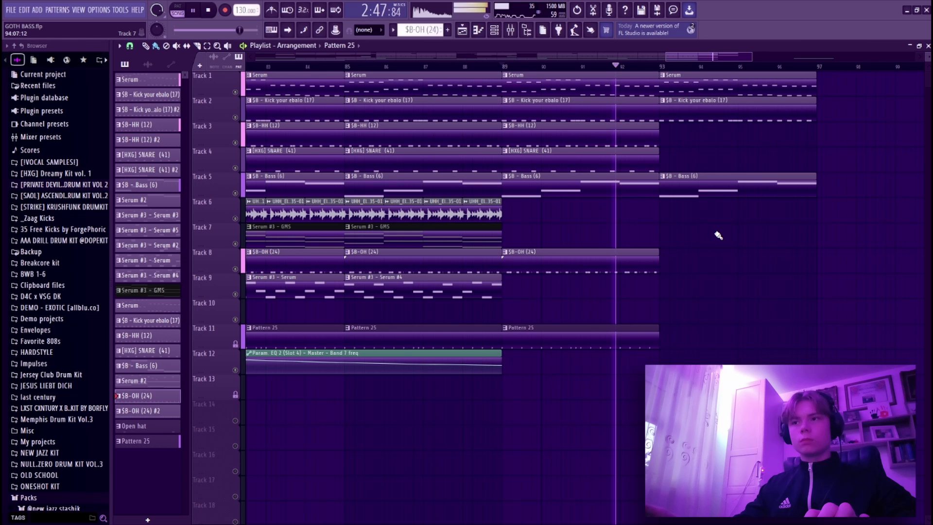
Step: Duplicate the drum clips on tracks 3, 4, 8, 11 and the track 6 hat loop to bar 97
left_click_drag(700, 223, 565, 344)
key("ctrl+b")
key("space")
scroll(547, 211, "down", 1)
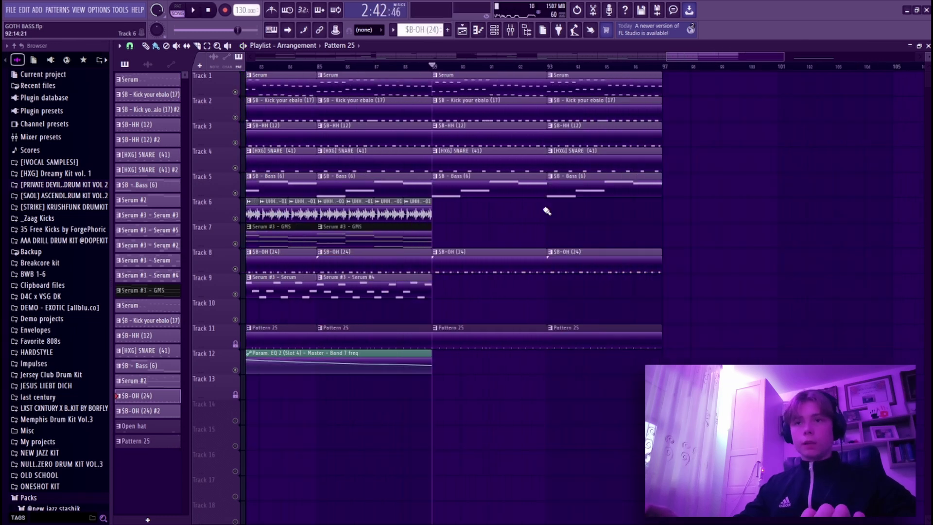
key("ctrl+b")
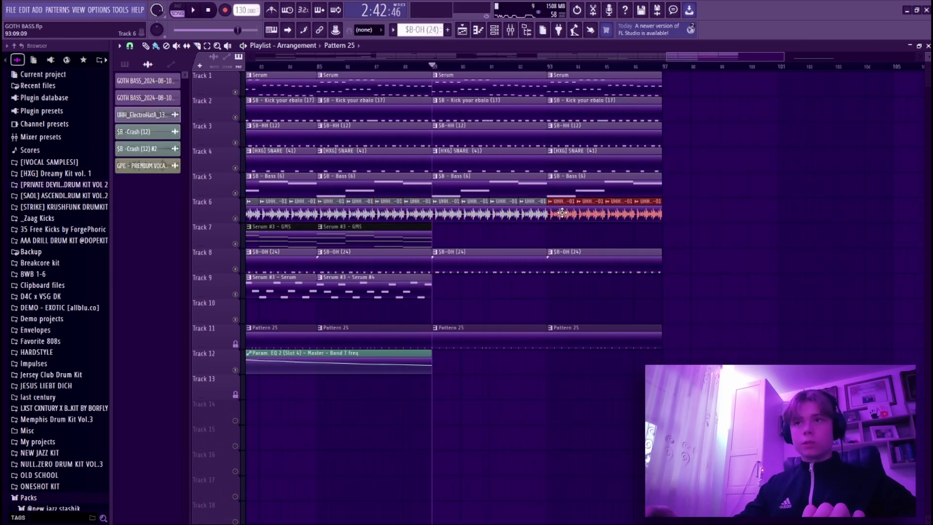
key("ctrl+b")
Step: Place a second Serum #3 - GMS clip on Track 7 right after the first
scroll(578, 231, "up", 1)
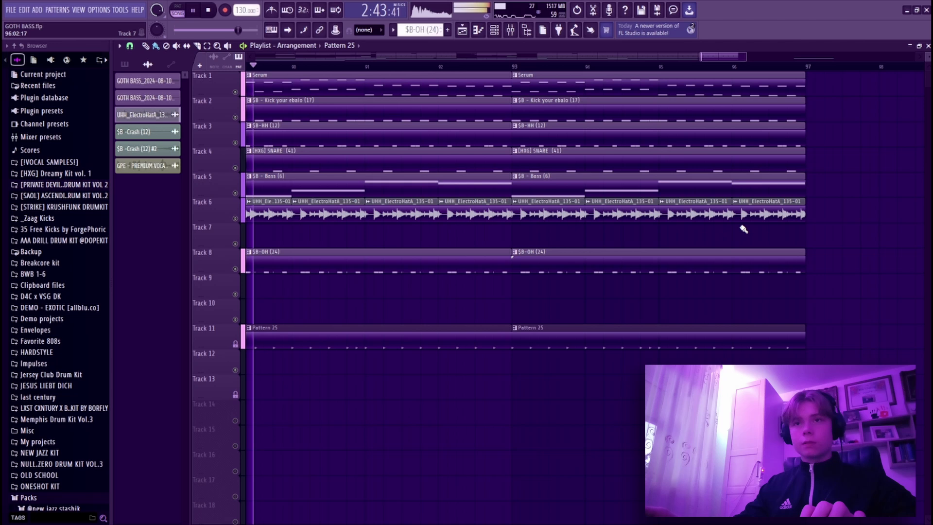
scroll(744, 230, "down", 1)
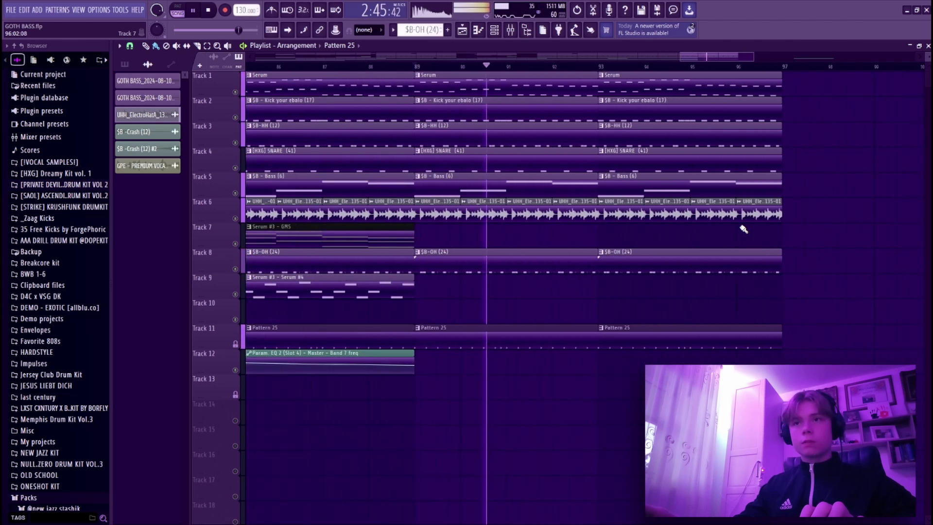
scroll(788, 223, "up", 1)
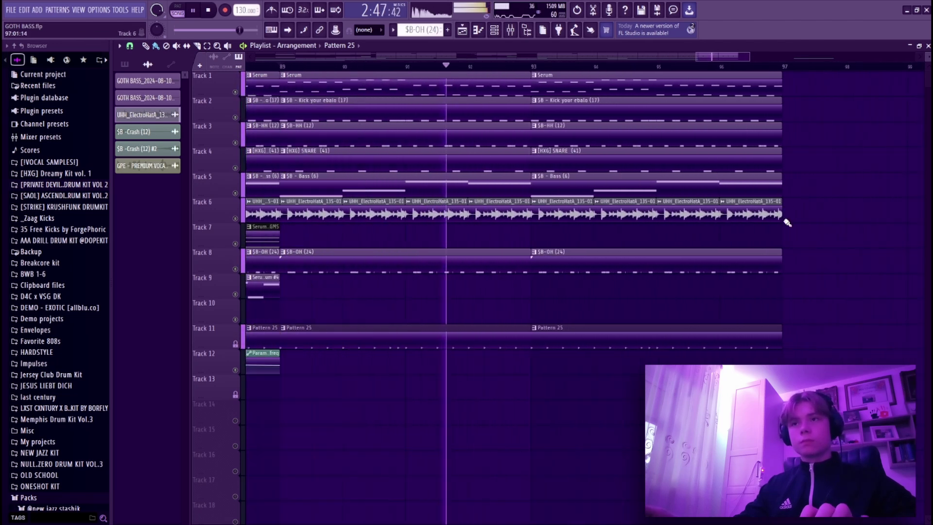
scroll(787, 223, "up", 1)
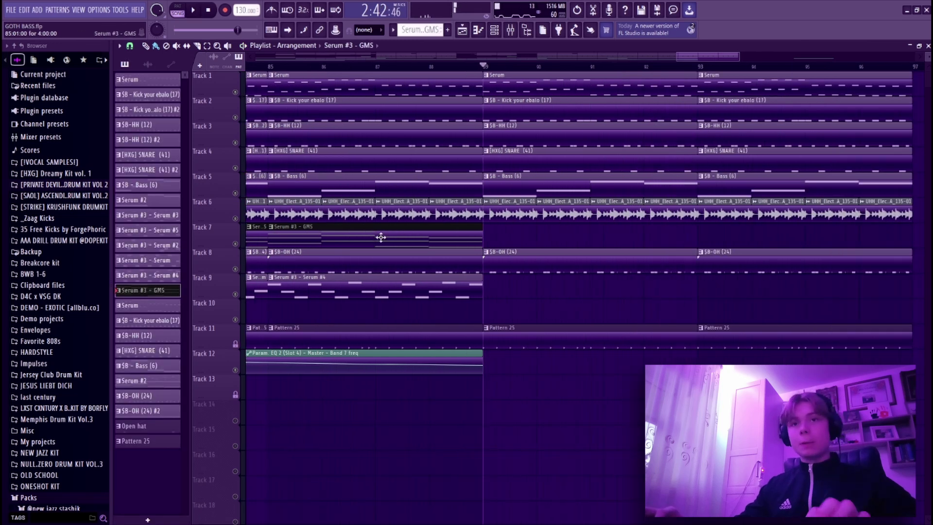
left_click_drag(637, 233, 510, 234)
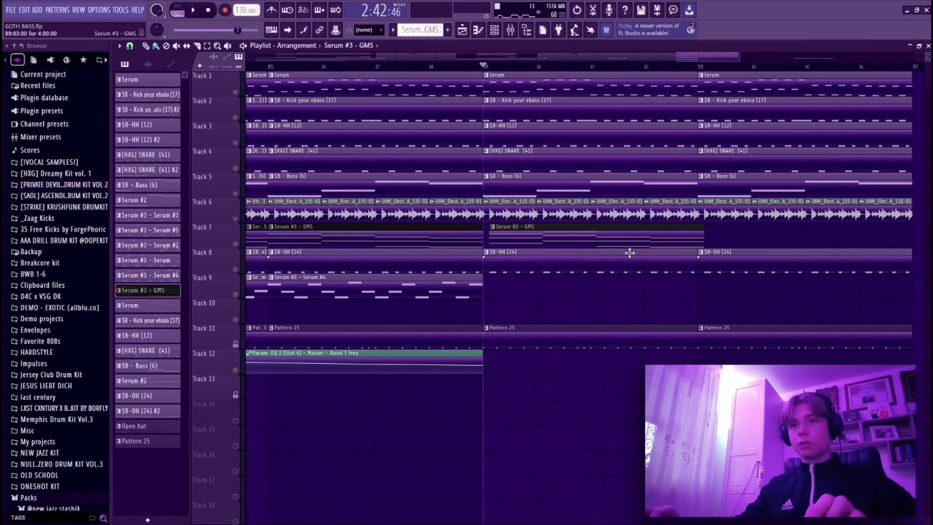
scroll(625, 249, "down", 5)
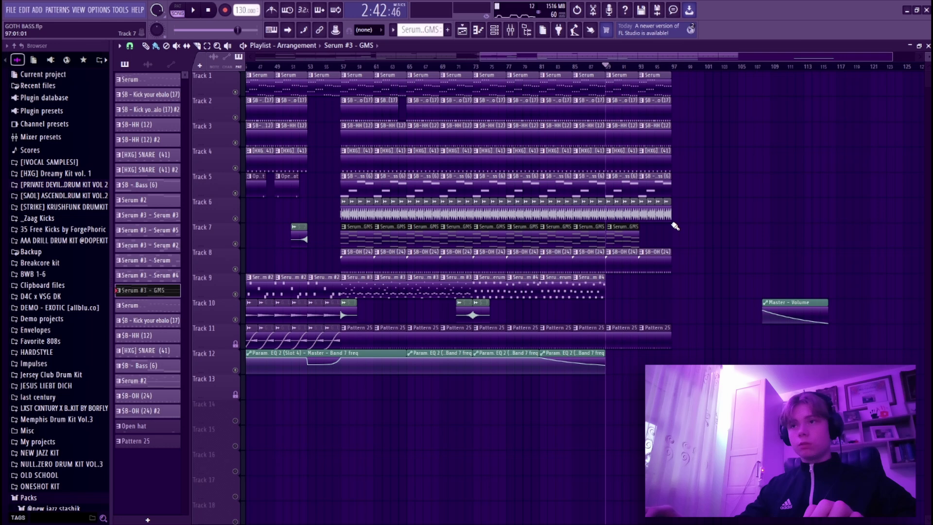
key("F7")
key("space")
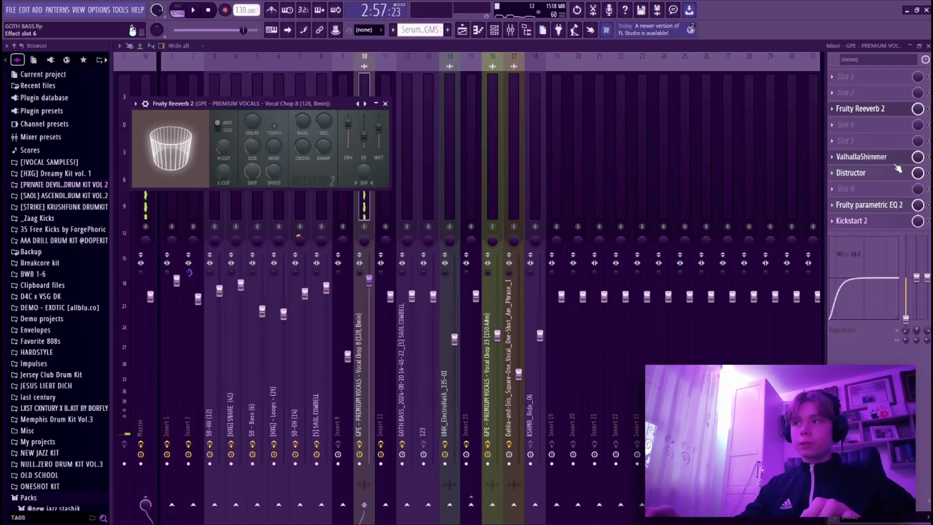
left_click(896, 159)
left_click(855, 173)
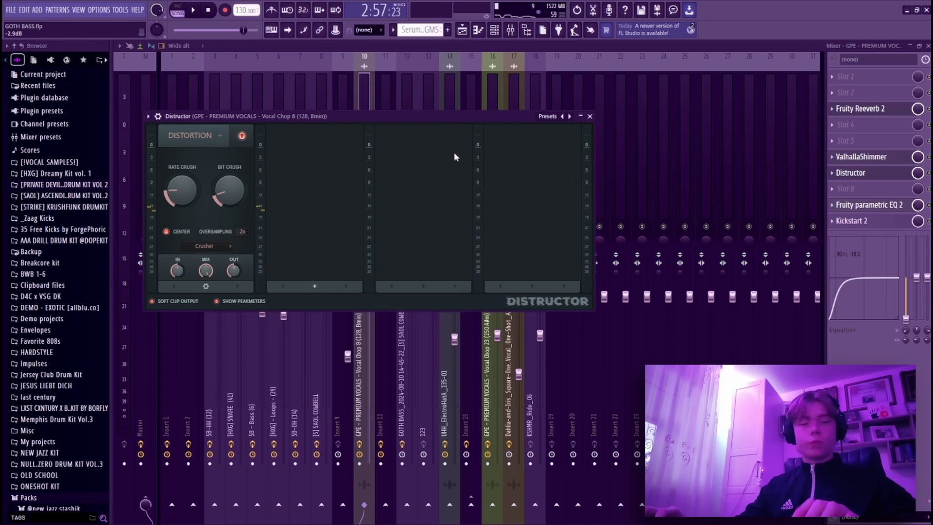
left_click(870, 204)
left_click(851, 221)
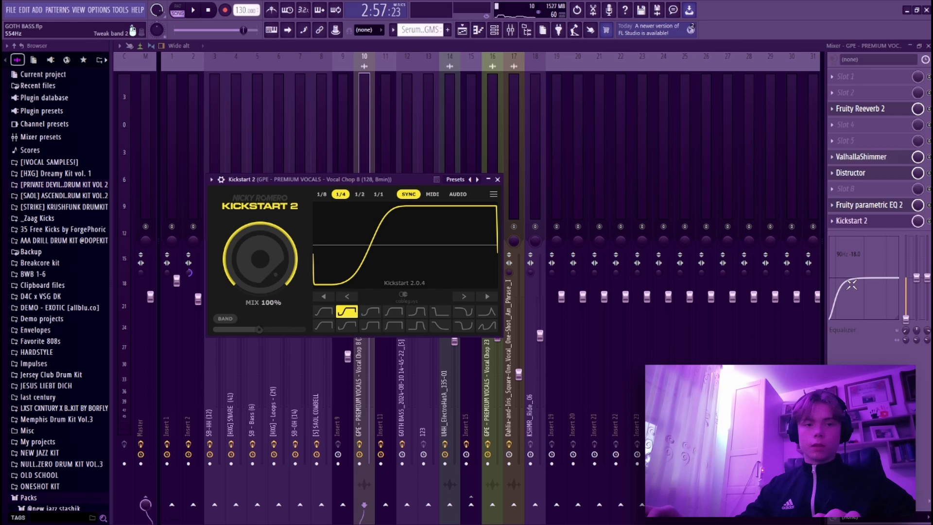
Step: Audition the Serum #3 melody's notes, then return to the arrangement
key("F5")
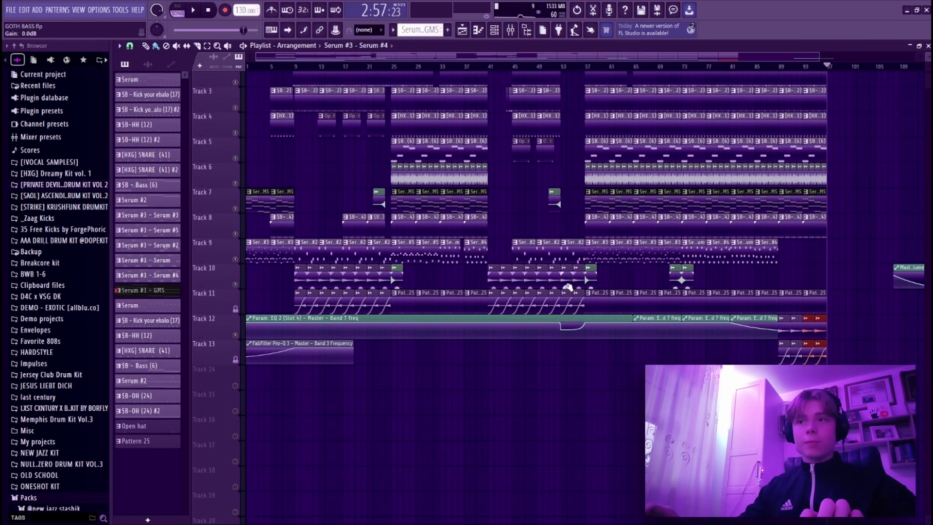
key("space")
key("F7")
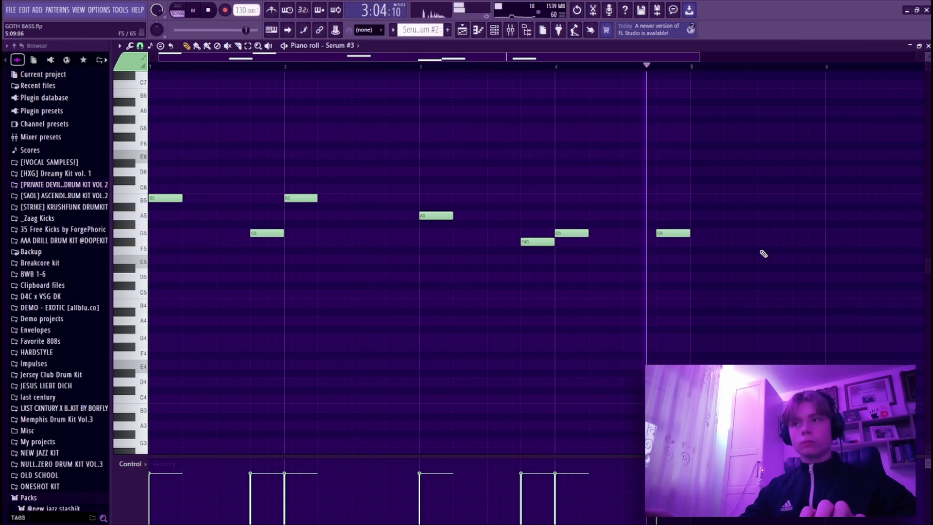
key("space")
key("F5")
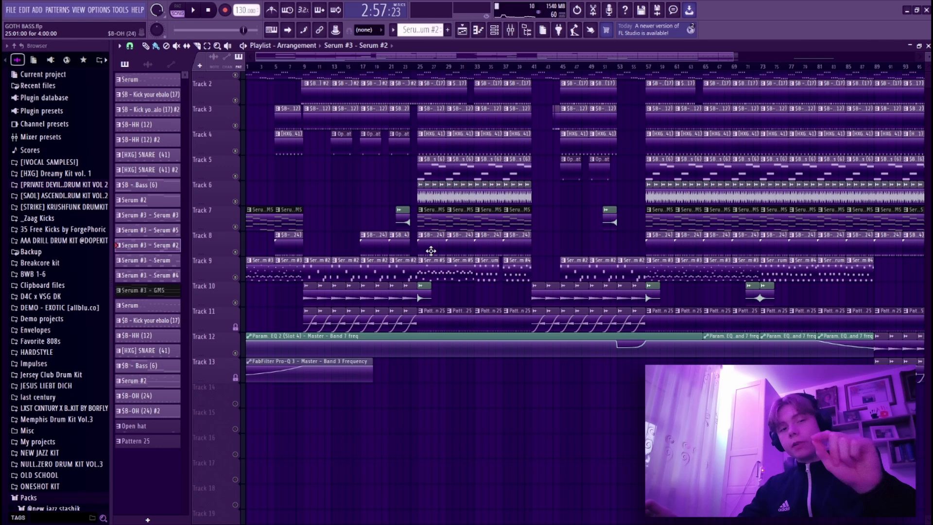
Step: Paste copies of the Serum #3 melody clips after bar 97
key("ctrl+v")
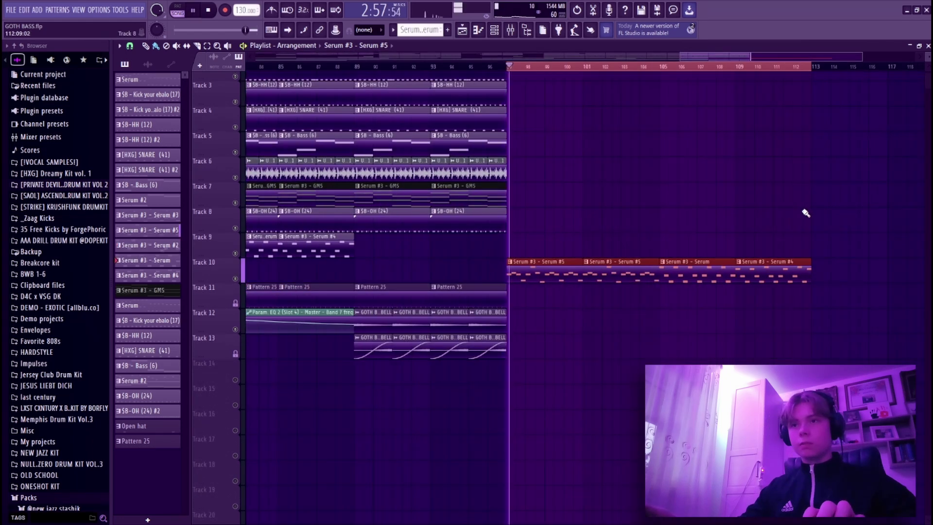
scroll(806, 213, "up", 2, "ctrl")
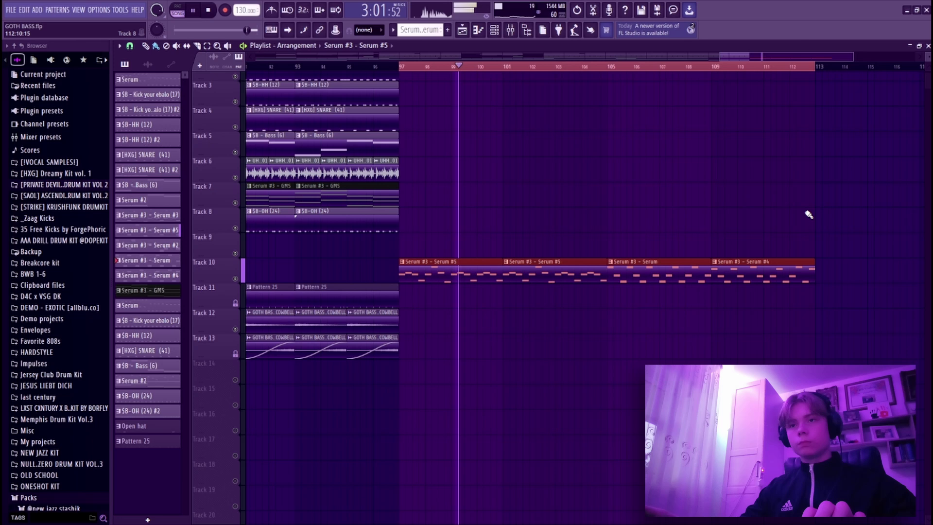
scroll(809, 215, "up", 1)
scroll(809, 214, "up", 1, "ctrl")
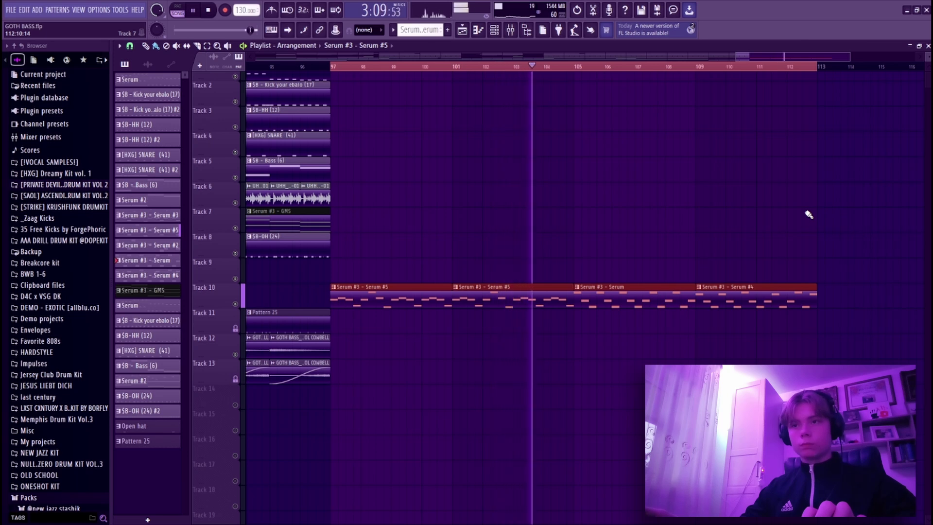
scroll(809, 214, "up", 1)
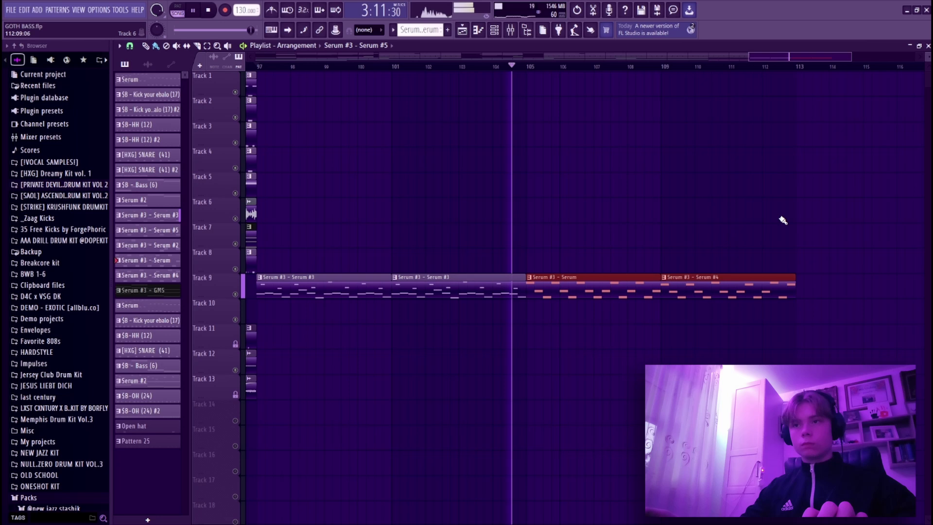
Step: Stop playback and delete the last two Pattern 25 clips on Track 11
key("space")
scroll(766, 290, "down", 5, "ctrl")
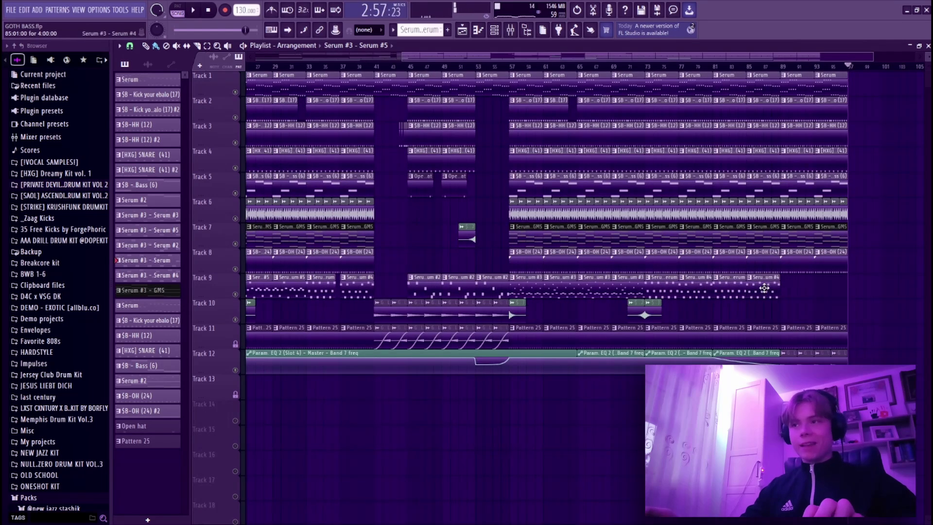
right_click(808, 340)
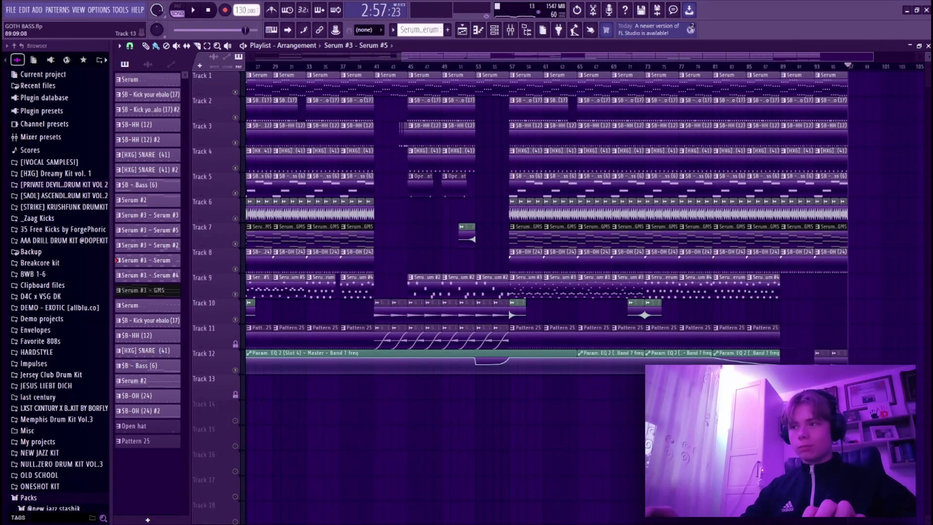
scroll(670, 266, "down", 3, "ctrl")
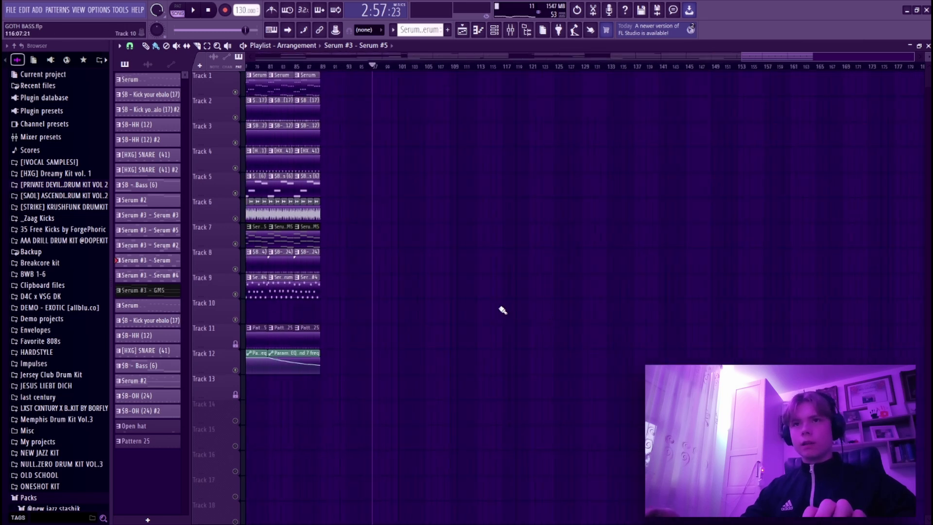
scroll(756, 215, "down", 4)
Step: Browse the picker panel and list the project's audio clips
scroll(756, 215, "left", 5)
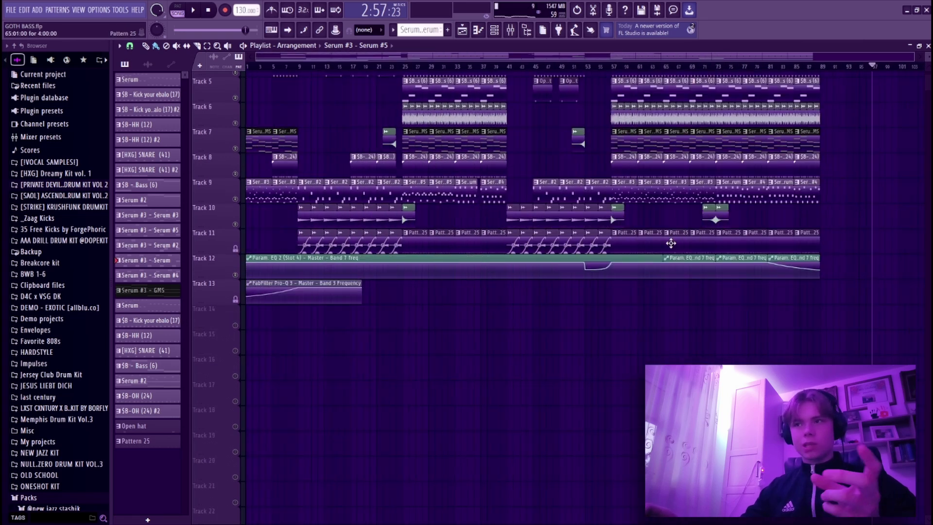
scroll(671, 243, "up", 3)
scroll(671, 243, "right", 4)
left_click(149, 65)
scroll(757, 120, "up", 3)
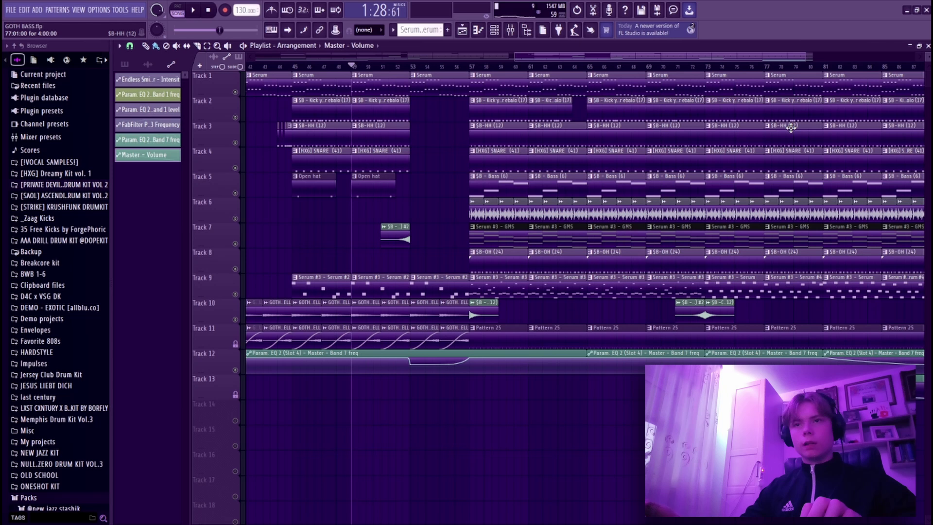